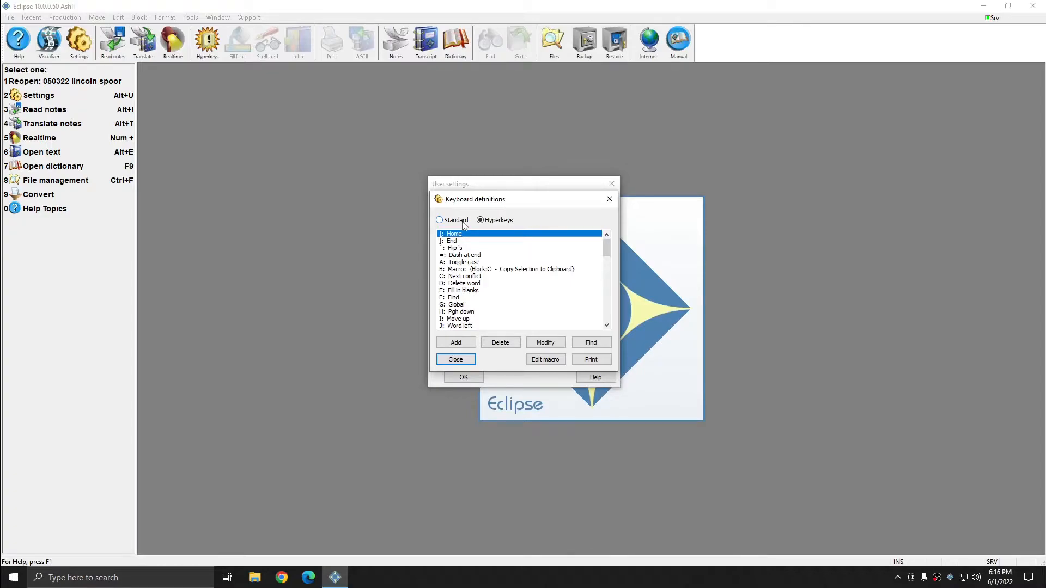
# Switch the keyboard definitions to the Standard set and locate the Ctrl+Shift entries
pyautogui.click(440, 220)
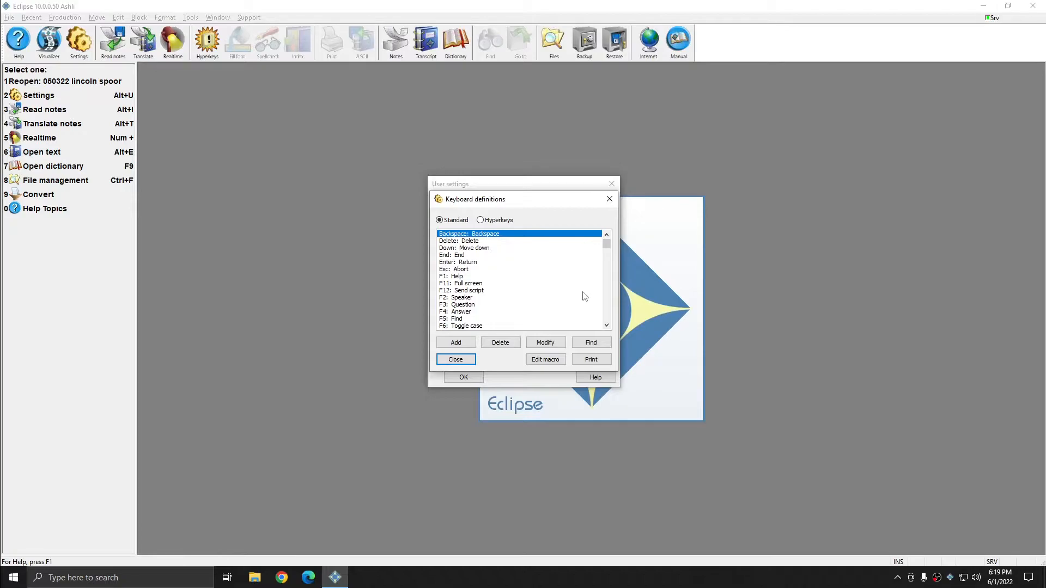
pyautogui.scroll(-20, 583, 295)
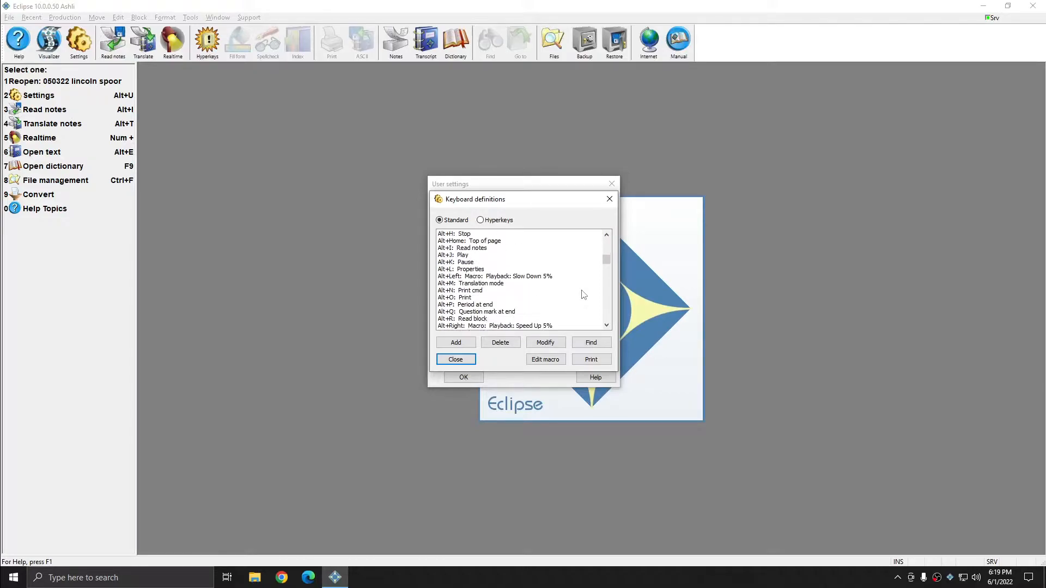
pyautogui.scroll(-20, 583, 294)
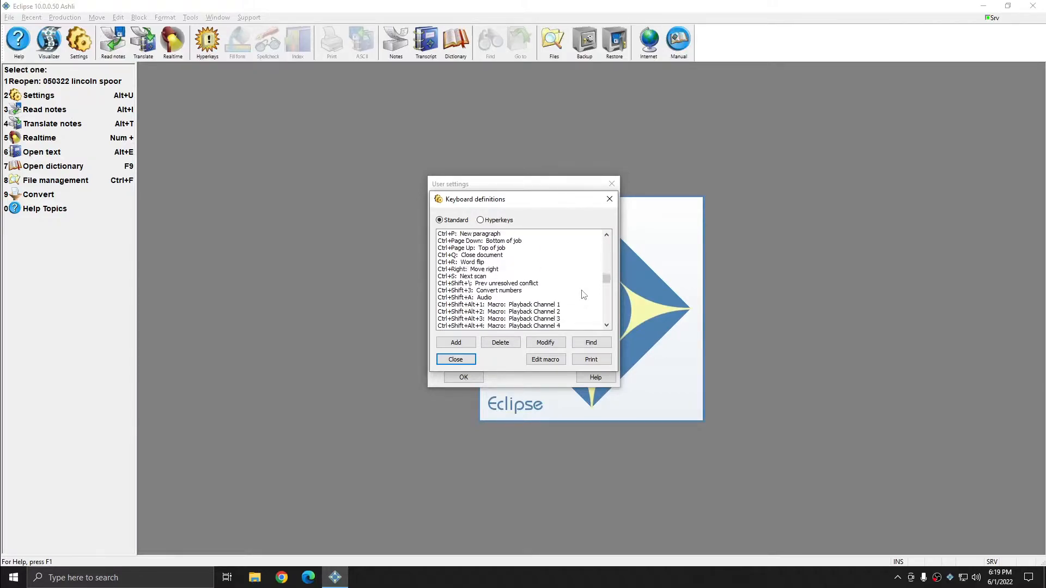
pyautogui.scroll(-5, 583, 295)
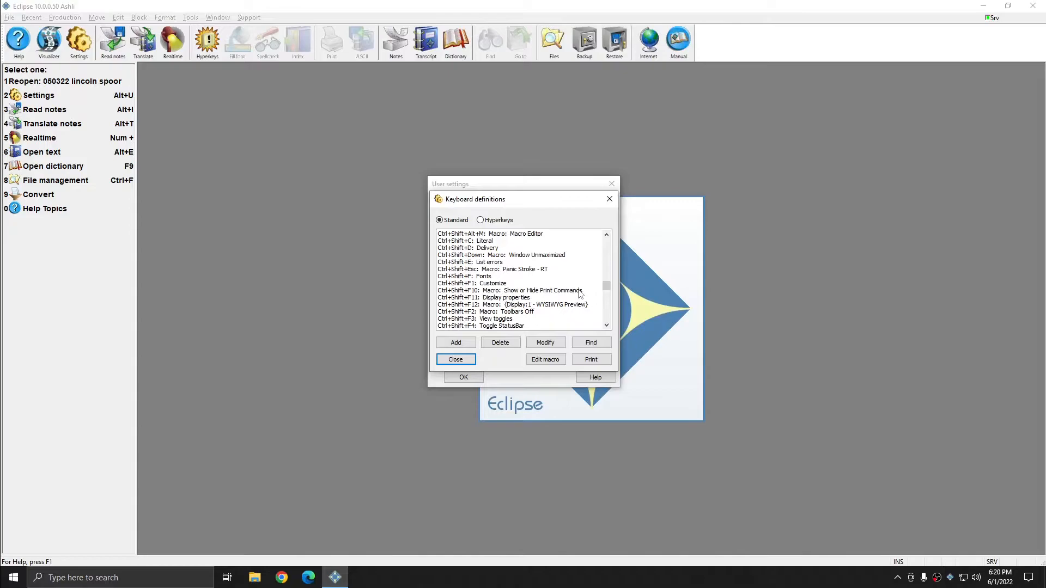
# Change the Fonts command's standard keystroke from Ctrl+Shift+F to Alt+F, replacing the Next sentence assignment
pyautogui.click(526, 279)
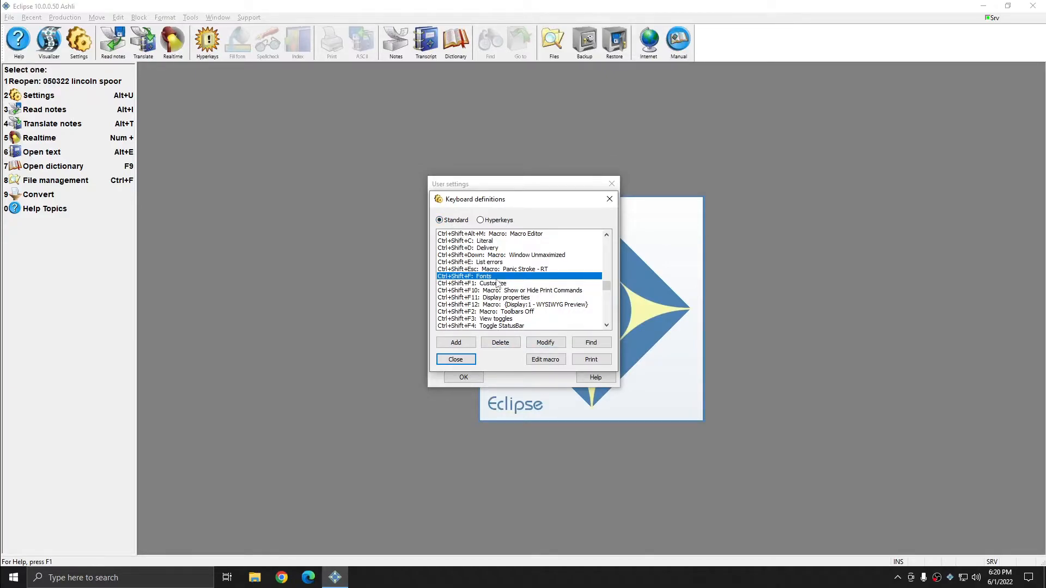
pyautogui.click(559, 346)
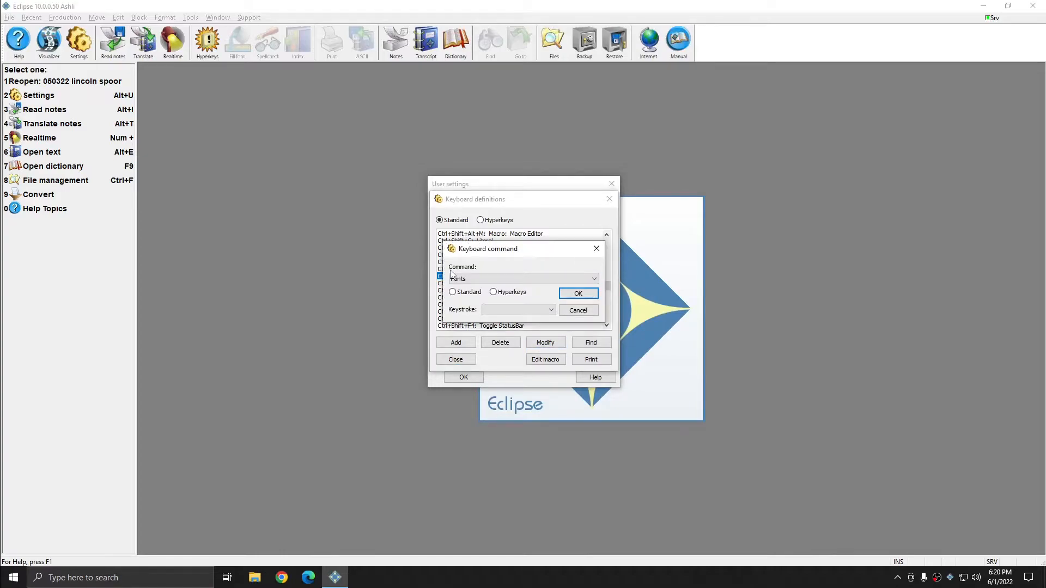
pyautogui.click(468, 293)
pyautogui.hotkey('alt', 'f')
pyautogui.click(495, 311)
pyautogui.hotkey('alt', 'f')
pyautogui.click(570, 296)
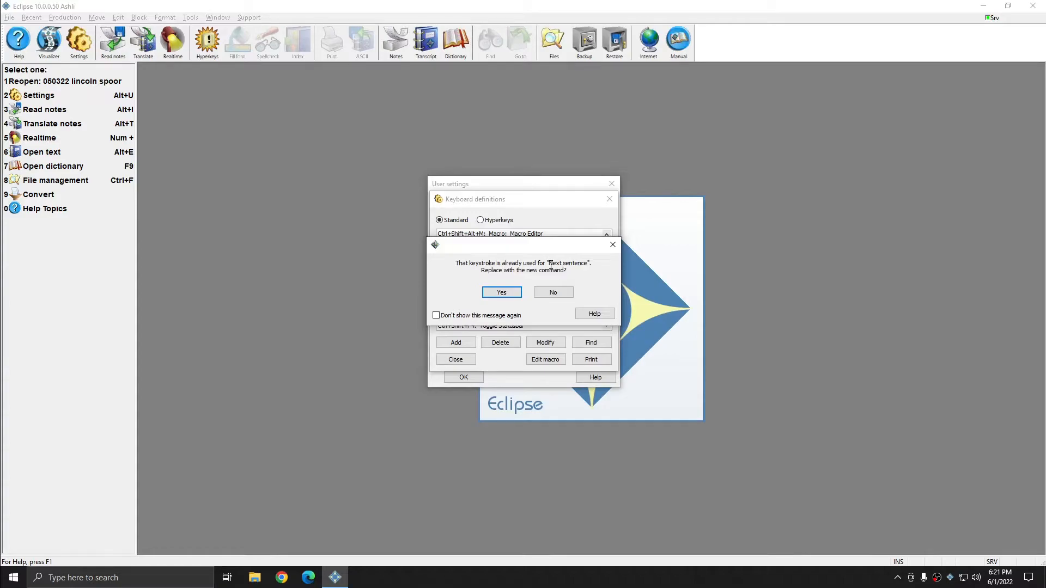
pyautogui.moveTo(549, 266); pyautogui.dragTo(586, 265)
pyautogui.click(578, 271)
pyautogui.click(503, 293)
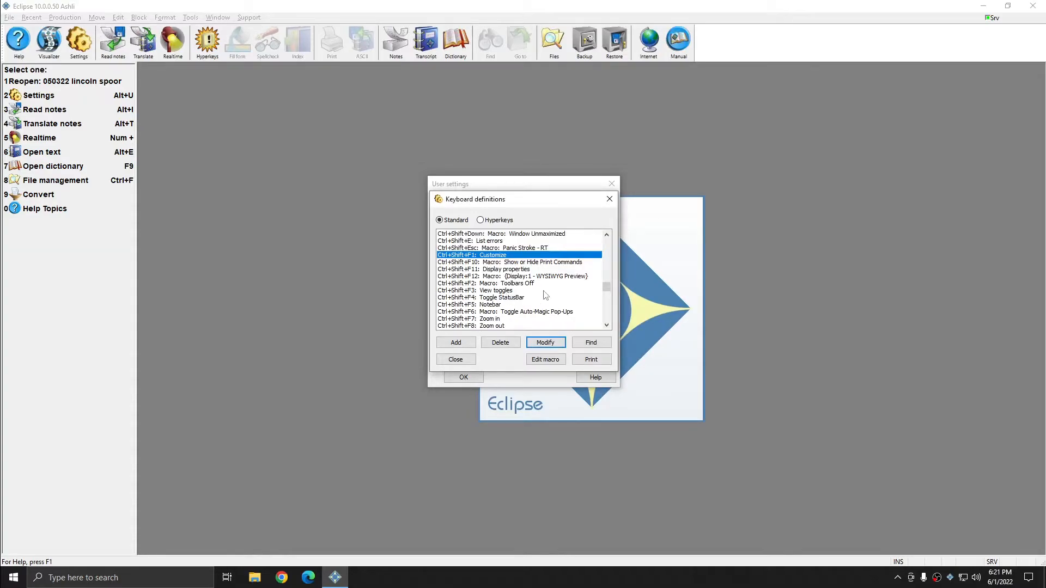
# Locate the Alt+F Fonts entry among the keyboard definitions and close the definitions and user settings
pyautogui.scroll(10, 545, 296)
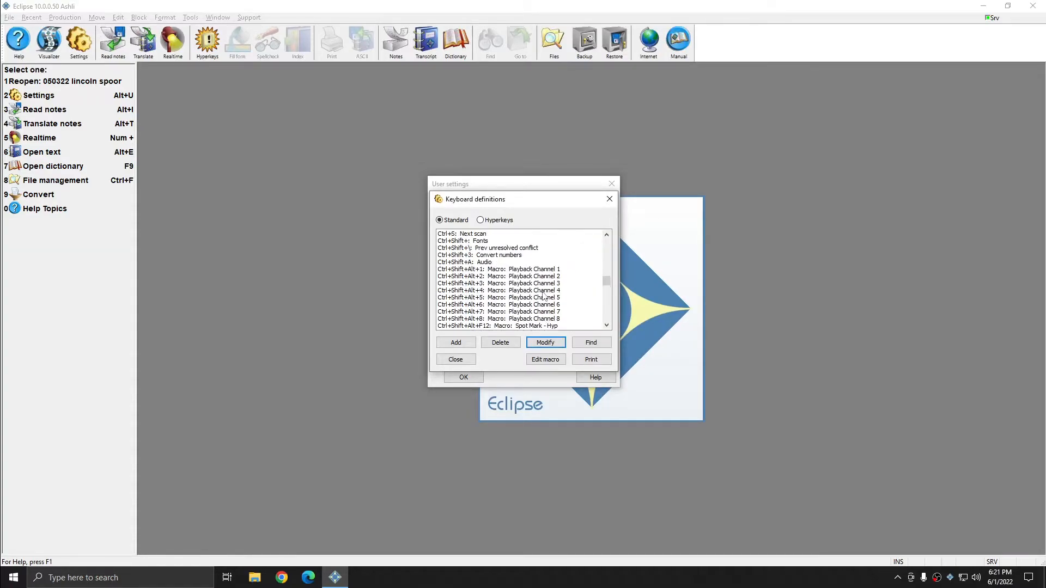
pyautogui.scroll(10, 545, 295)
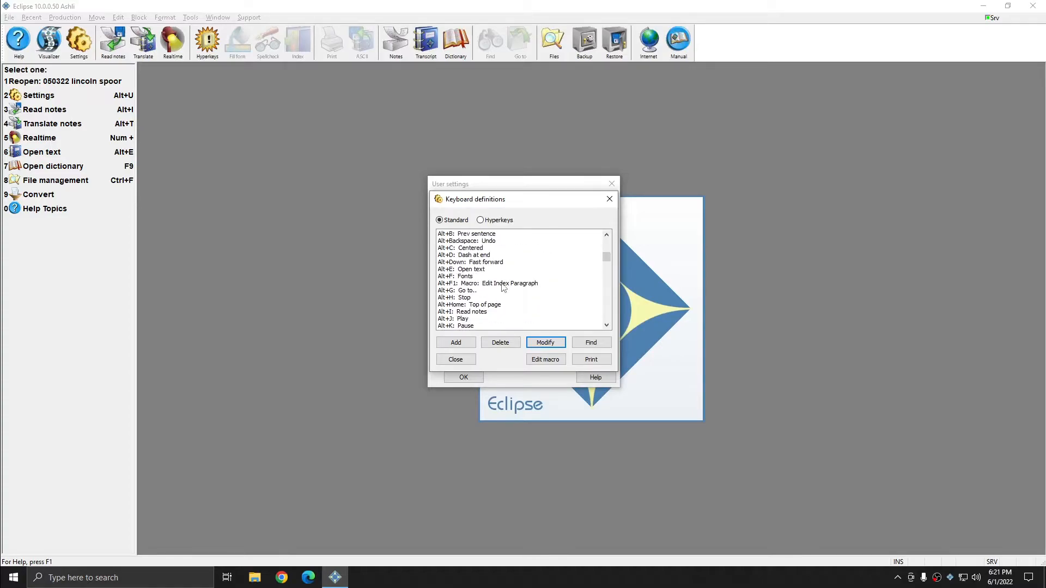
pyautogui.click(467, 276)
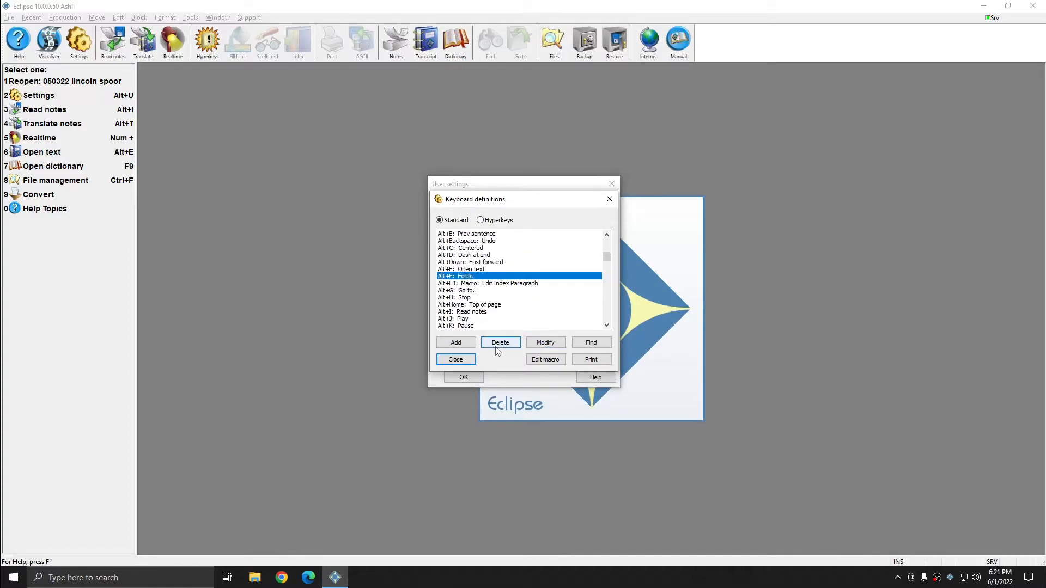
pyautogui.click(468, 361)
pyautogui.click(474, 377)
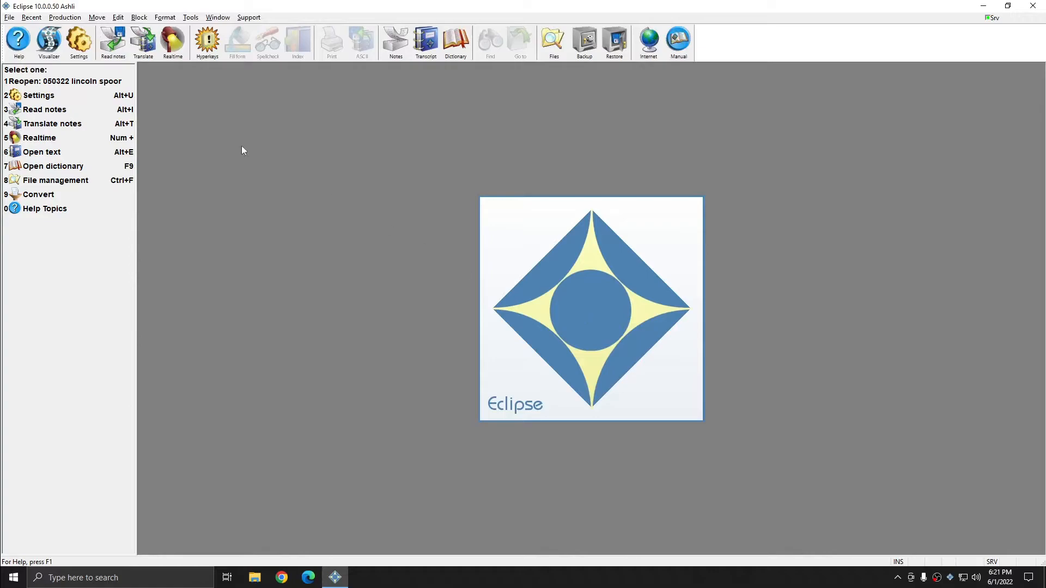
# Open the Sample Job text file and make the words "your deposition" on line 16 bold using the Fonts command
pyautogui.hotkey('alt', 'e')
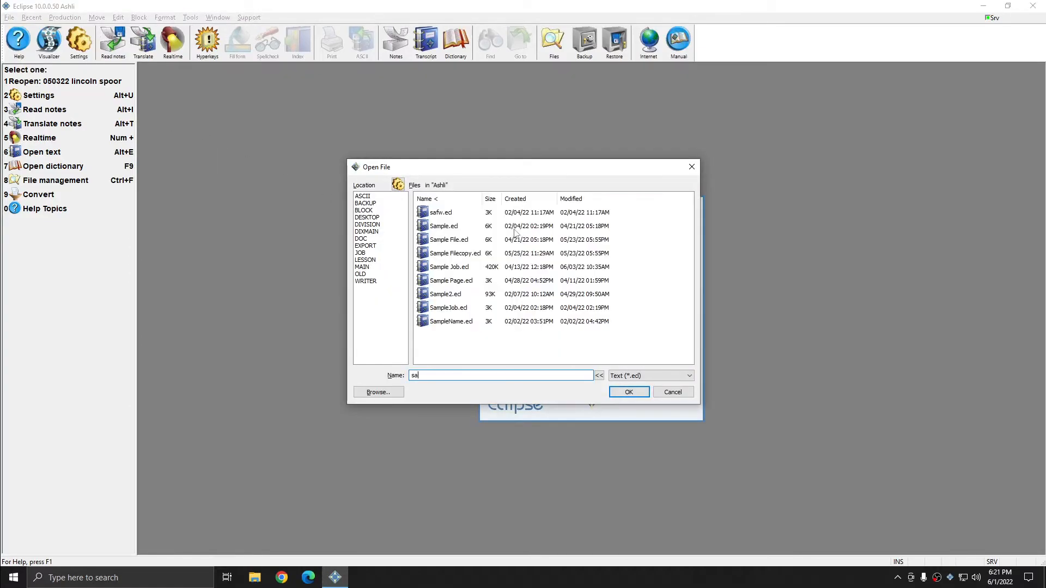
pyautogui.doubleClick(463, 270)
pyautogui.hotkey('ctrl', 'shift', 'Right')
pyautogui.hotkey('ctrl', 'shift', 'Right')
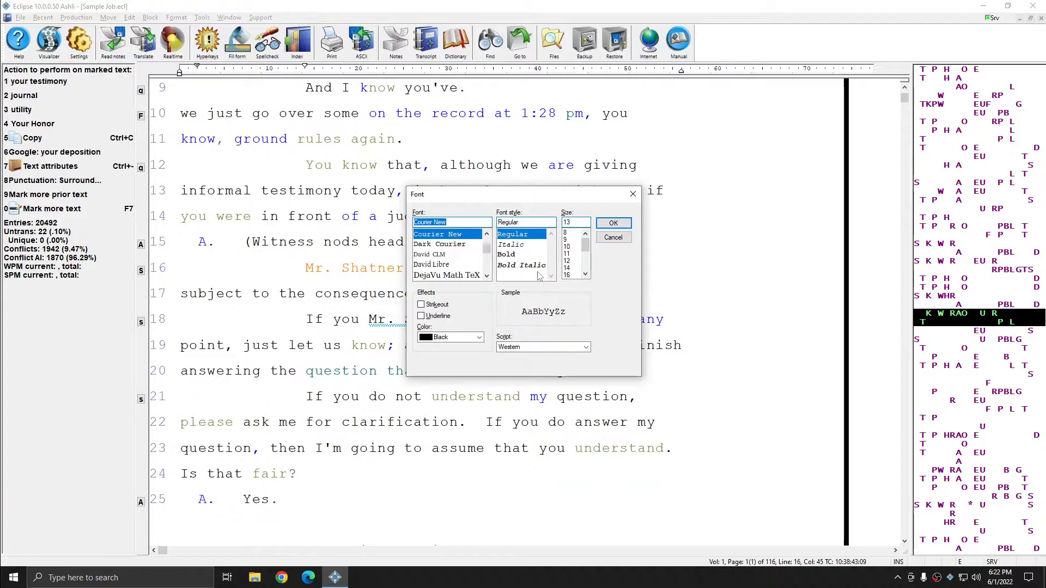
pyautogui.click(506, 255)
pyautogui.click(614, 224)
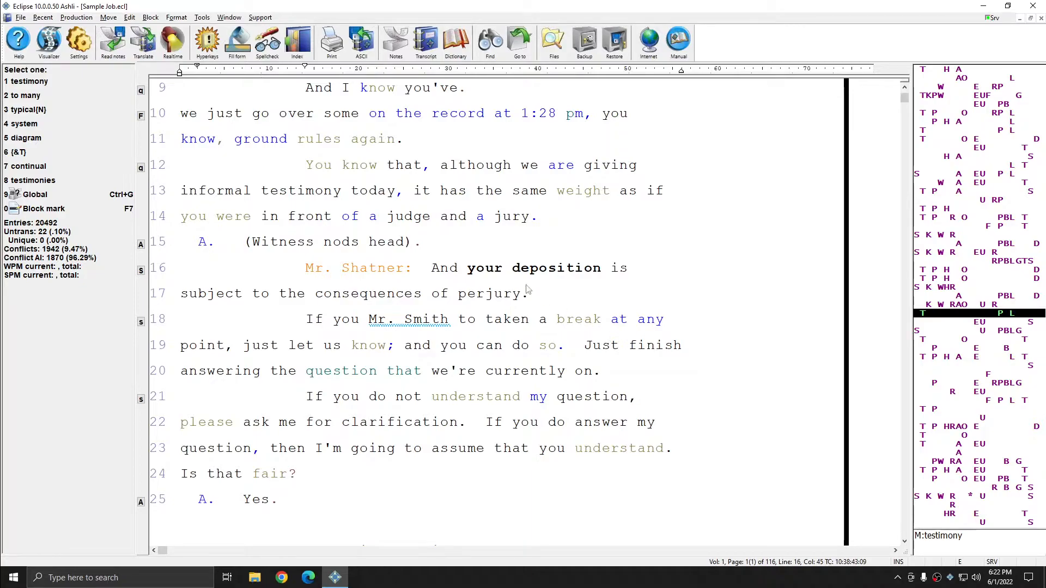
# Reopen the standard keyboard definitions from the user's edit settings and locate the Alt entries
pyautogui.click(78, 49)
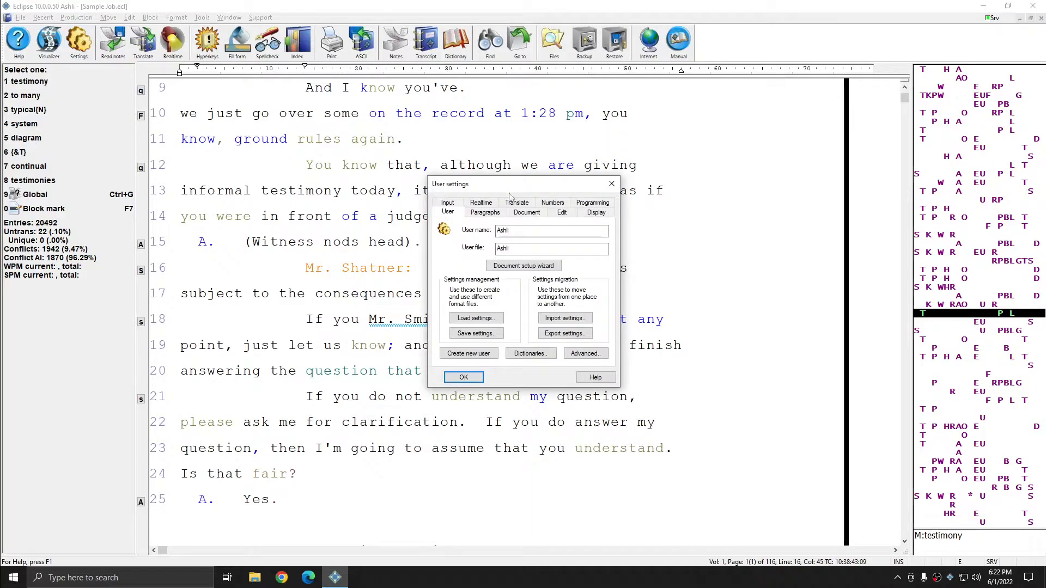
pyautogui.click(563, 213)
pyautogui.click(469, 228)
pyautogui.scroll(-5, 561, 286)
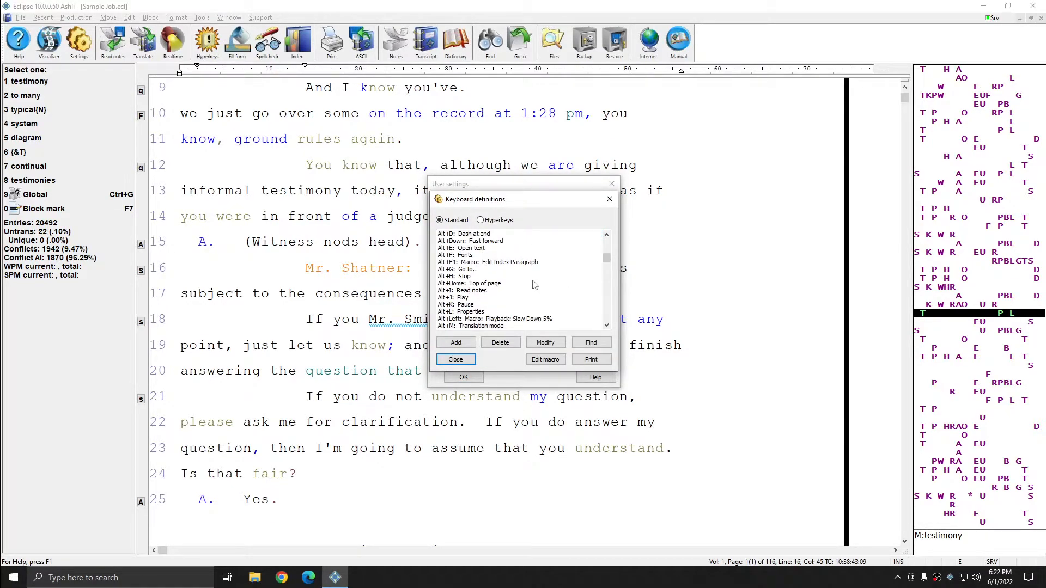
# Modify the Stop command's definition so its standard keystroke is Shift+Alt+H
pyautogui.click(462, 277)
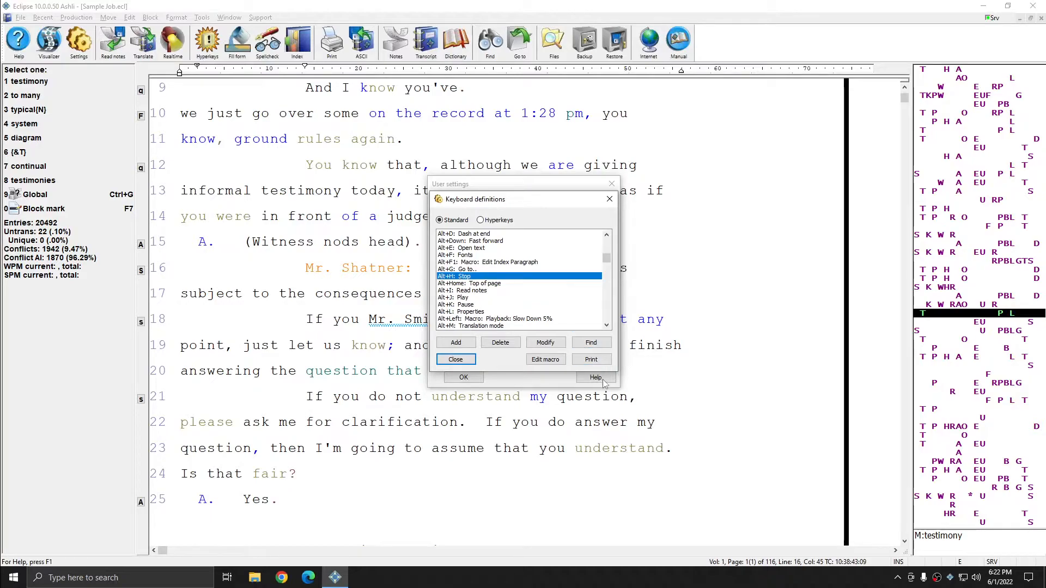
pyautogui.click(546, 346)
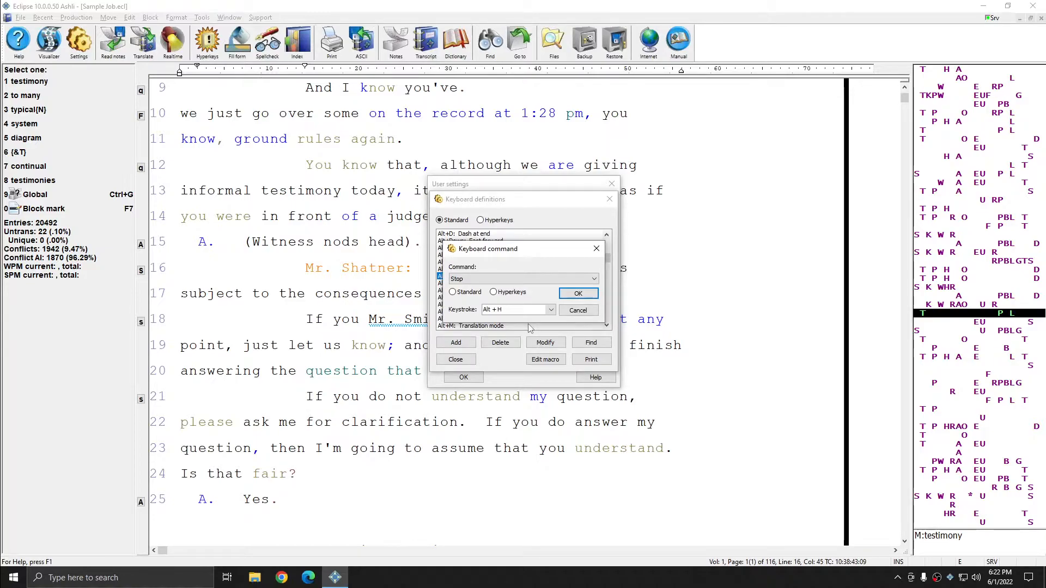
pyautogui.hotkey('shift', 'alt')
pyautogui.click(470, 294)
pyautogui.click(578, 293)
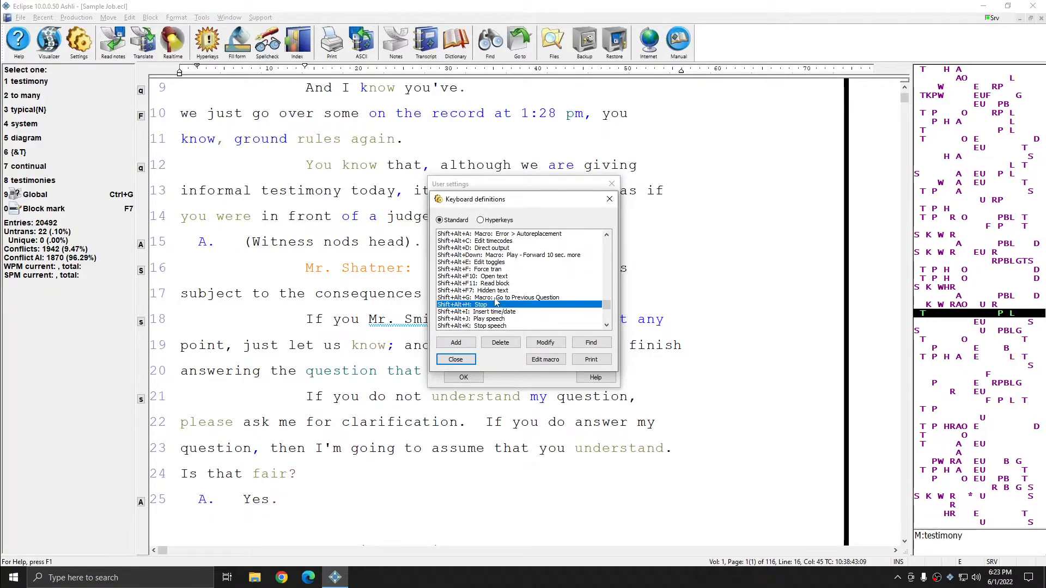
# Delete the Shift+Alt+H definition for Stop and add a new standard definition assigning Stop to Alt+H
pyautogui.click(501, 346)
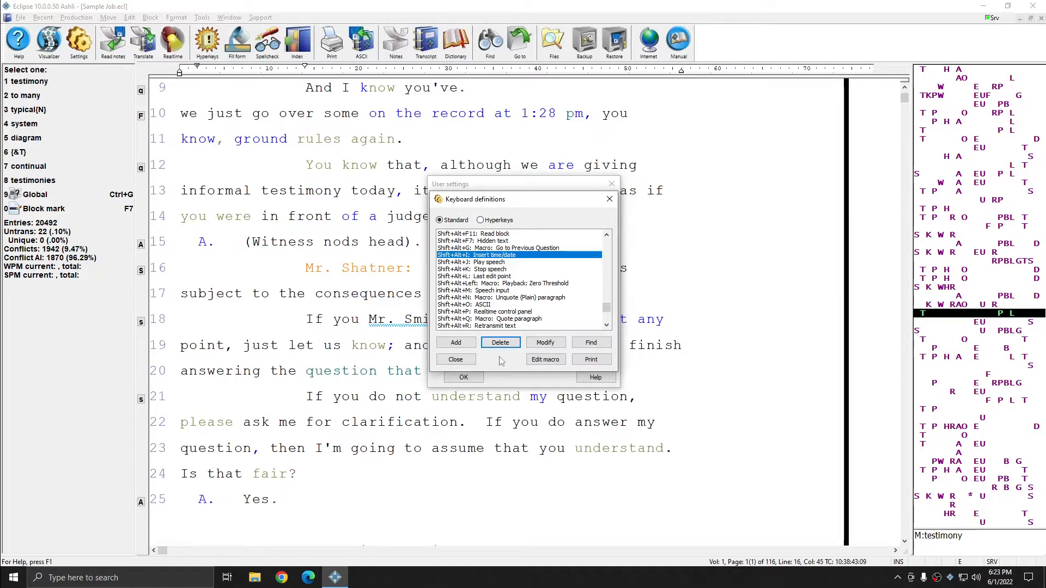
pyautogui.click(452, 344)
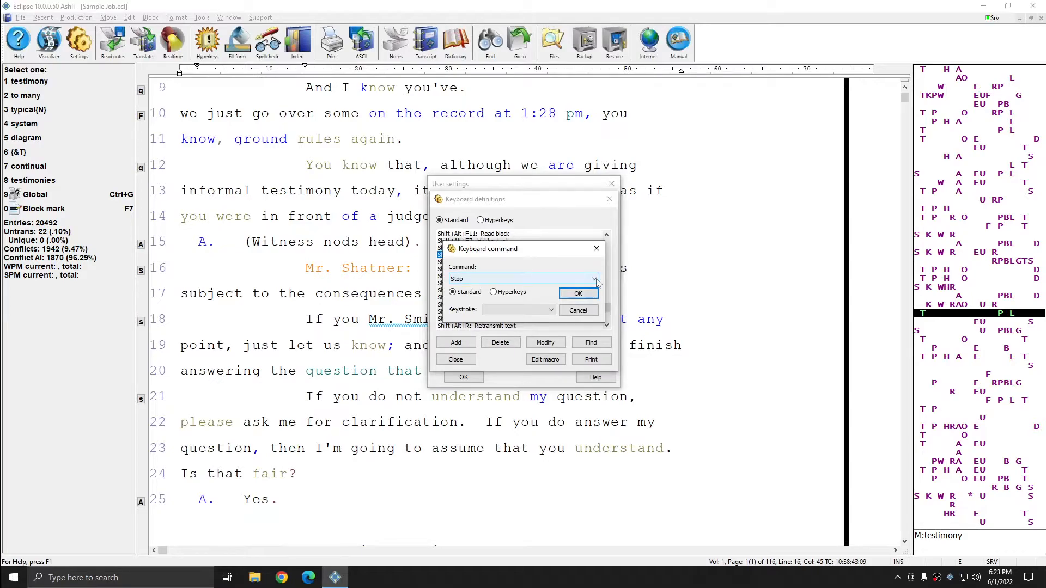
pyautogui.click(595, 280)
pyautogui.click(594, 280)
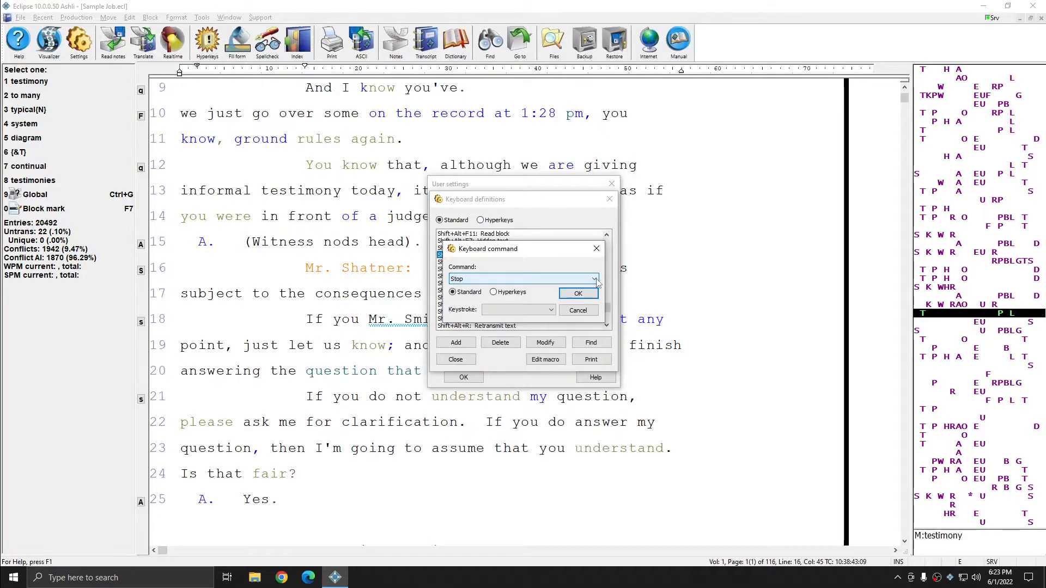
pyautogui.click(521, 314)
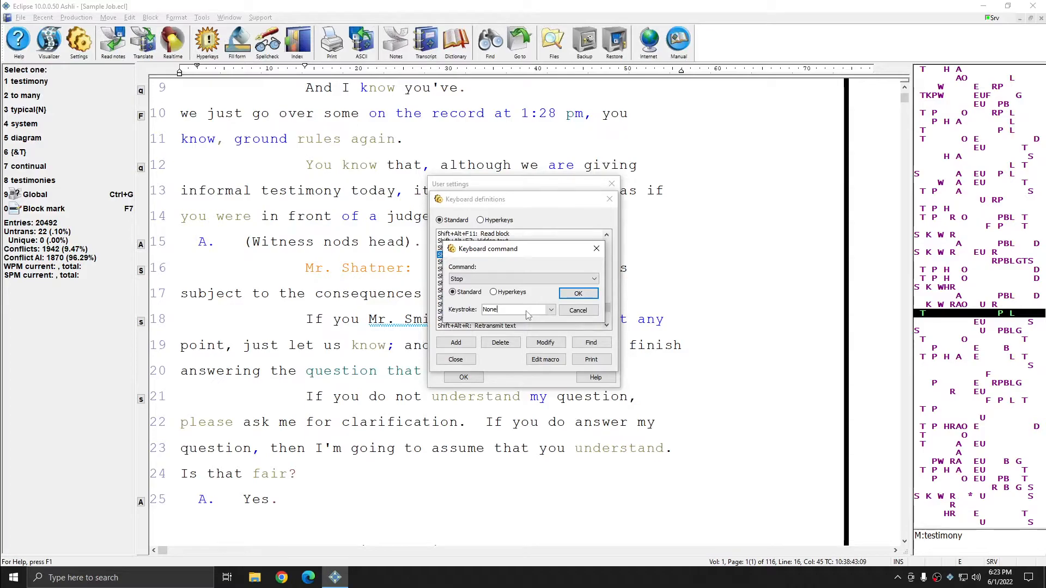
pyautogui.click(550, 310)
pyautogui.click(550, 310)
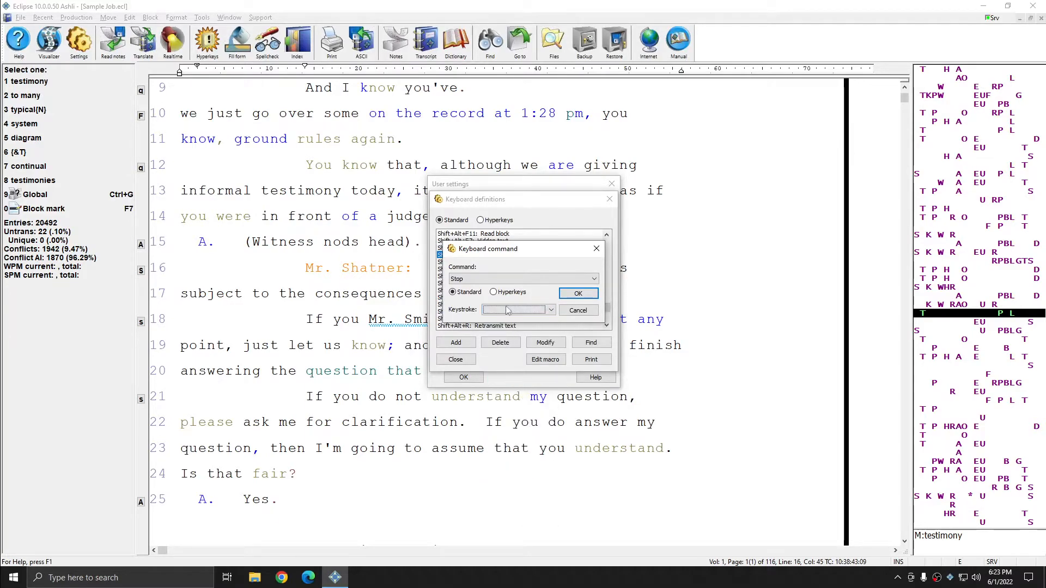
pyautogui.hotkey('alt', 'h')
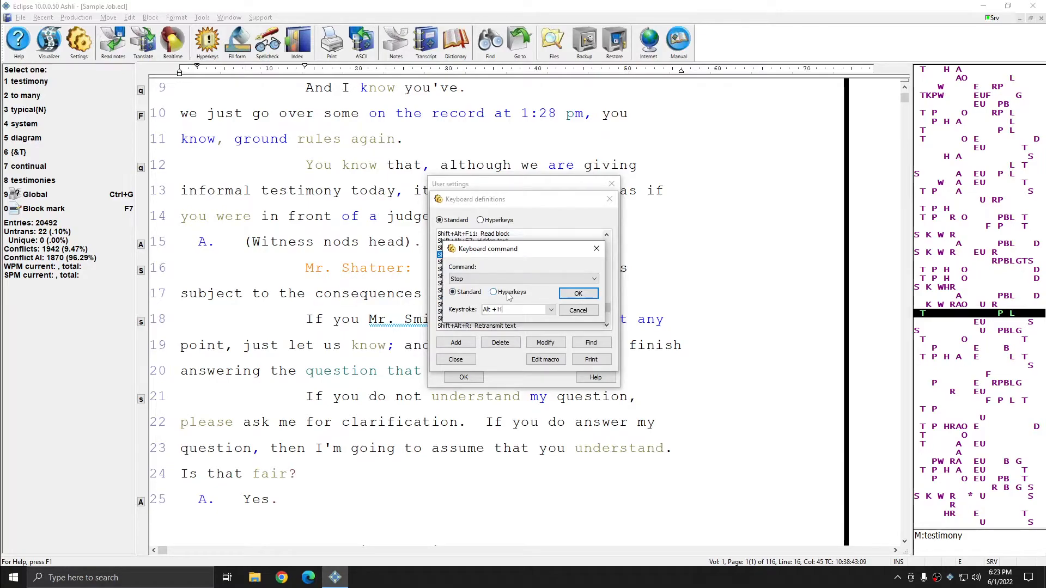
pyautogui.click(578, 293)
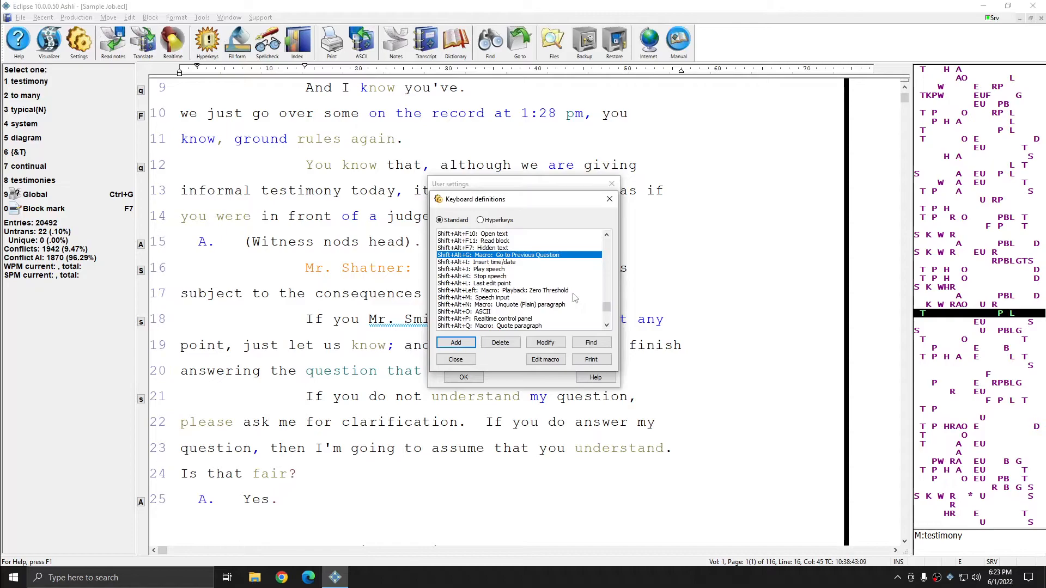
# Locate and select the Alt+H Stop entry in the keyboard definitions
pyautogui.click(514, 276)
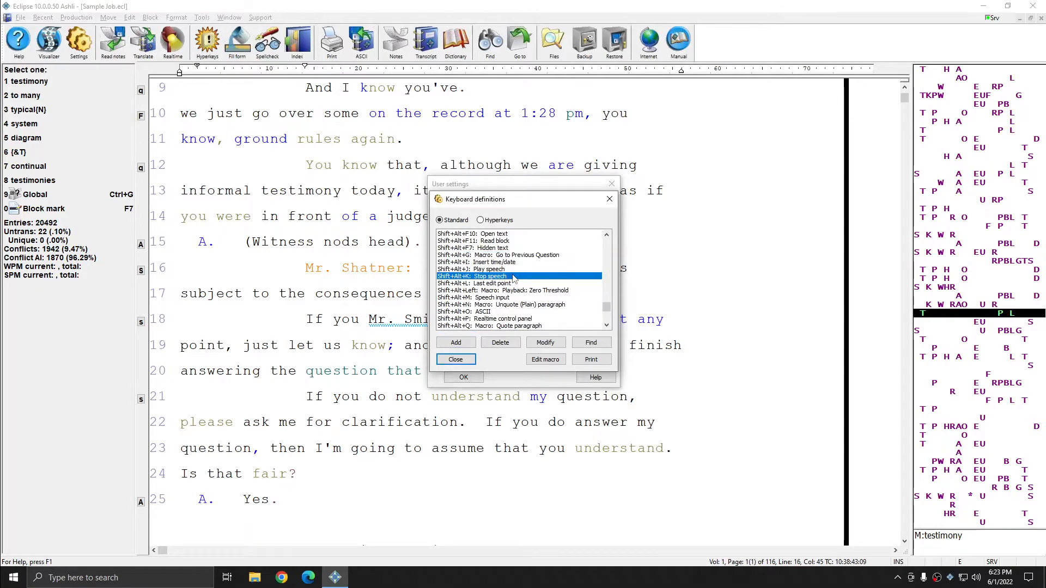
pyautogui.moveTo(608, 305); pyautogui.dragTo(608, 258)
pyautogui.click(471, 276)
pyautogui.click(473, 269)
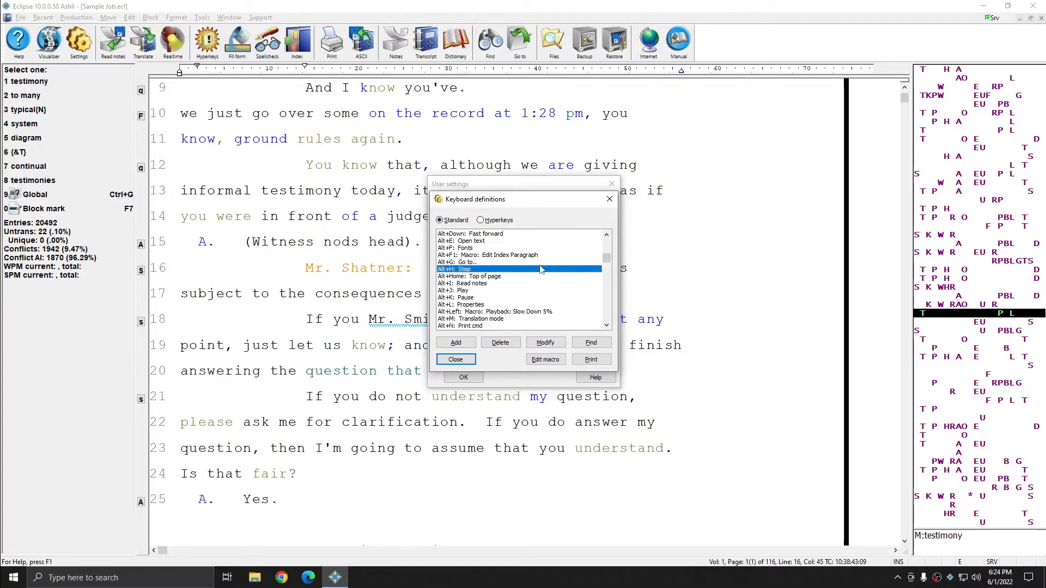
# Find the keystroke assigned to the Stop translation command in the keyboard definitions
pyautogui.click(592, 344)
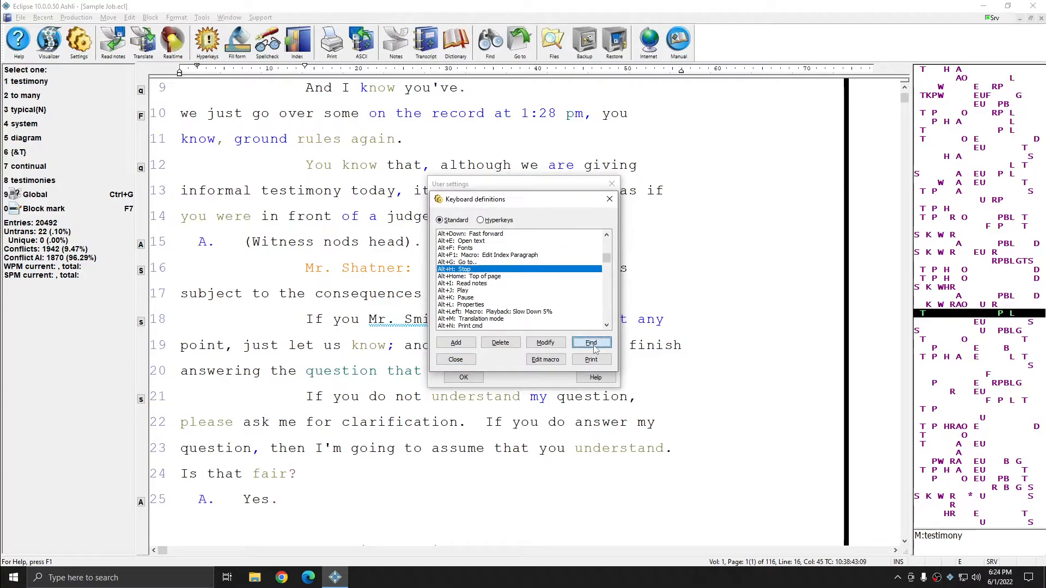
pyautogui.scroll(-3, 534, 366)
pyautogui.scroll(-2, 534, 366)
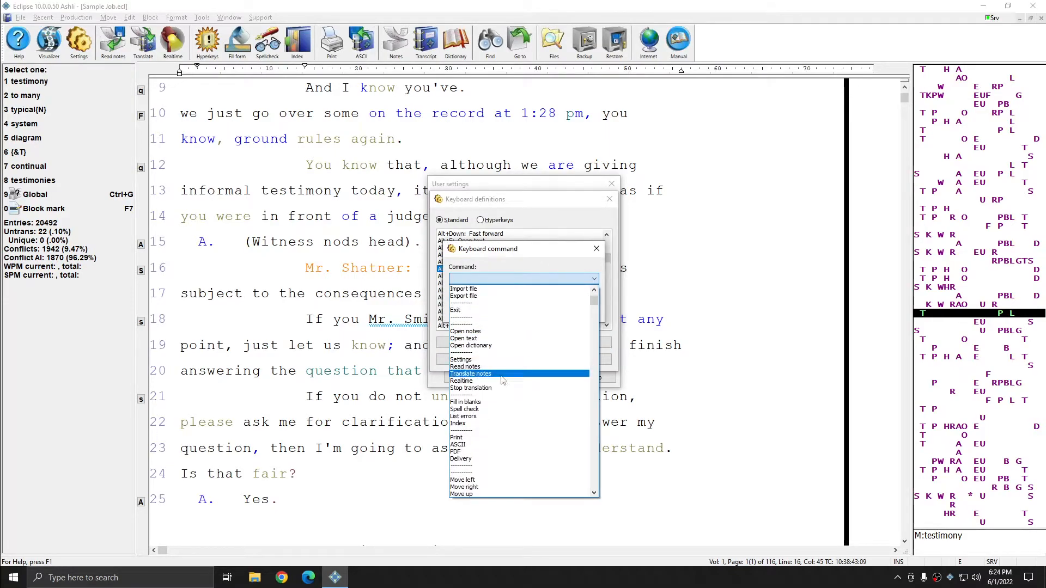
pyautogui.click(532, 389)
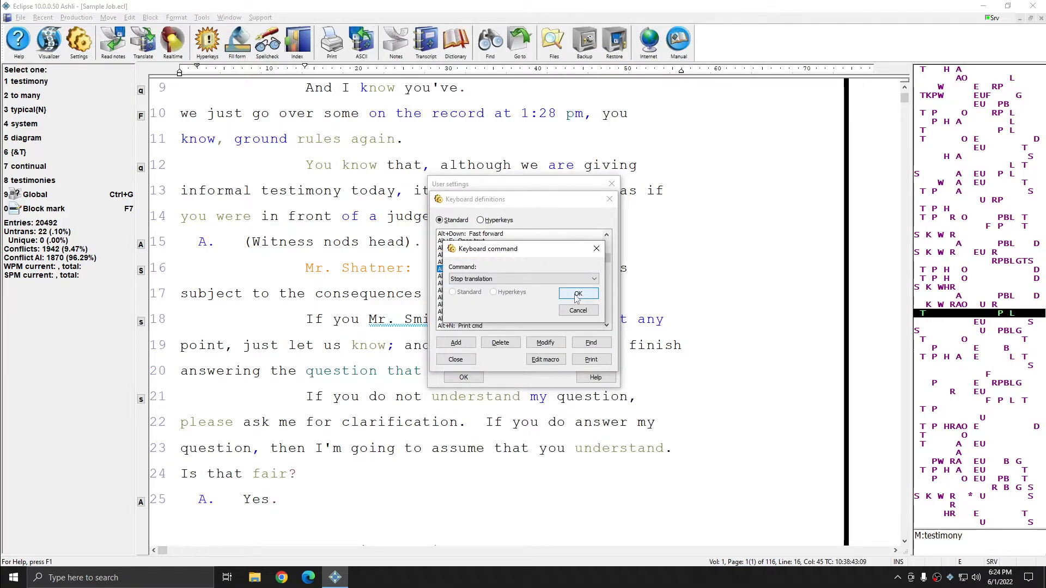
pyautogui.click(578, 294)
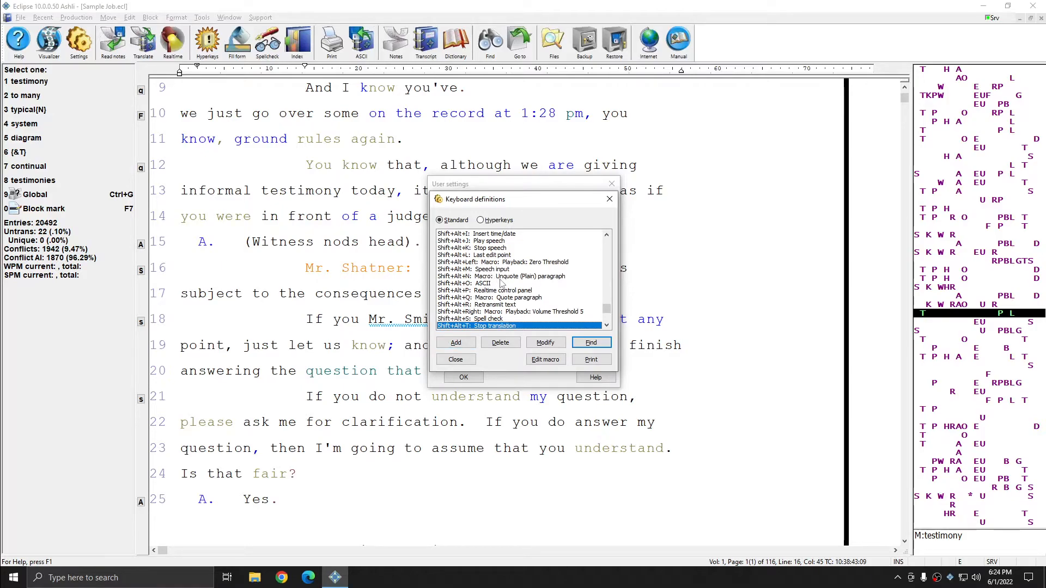
# Open the Playback: Zero Threshold macro in the macro editor
pyautogui.click(496, 263)
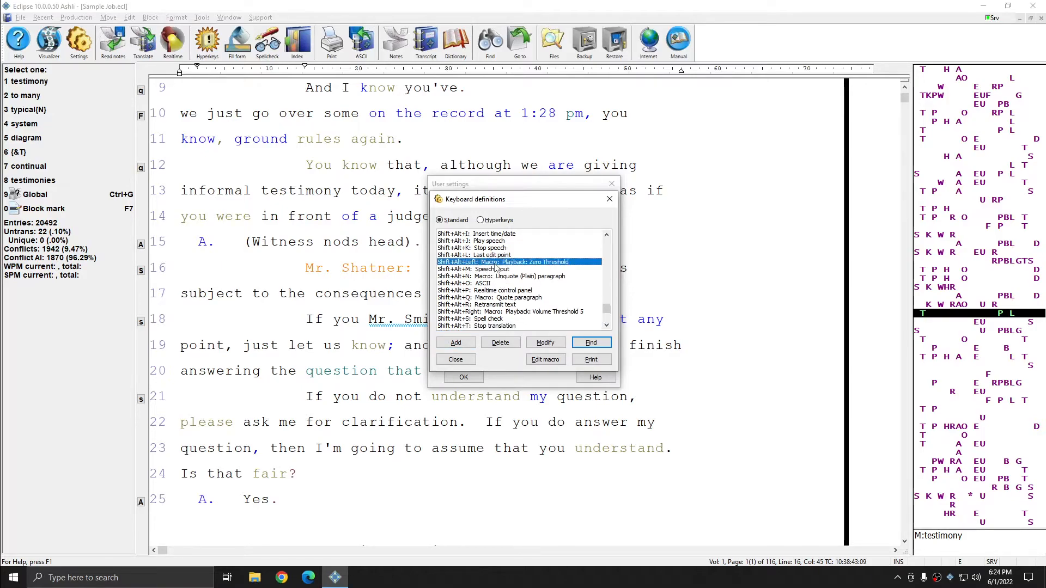
pyautogui.click(545, 361)
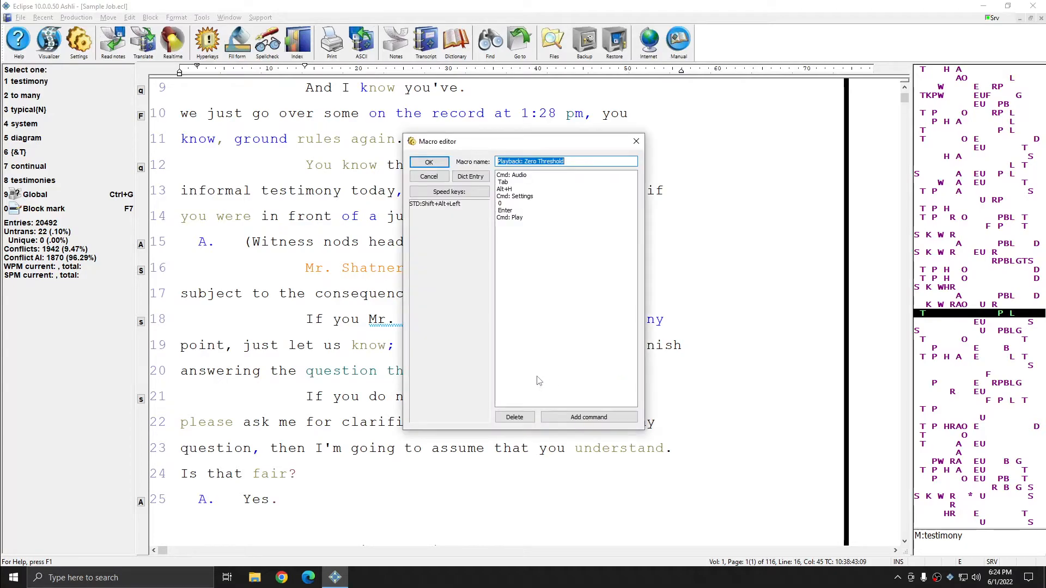
# Close the macro editor and add a standard keyboard definition assigning the Last Period > Dash - RT macro to Ctrl+Shift+Alt+X
pyautogui.click(636, 141)
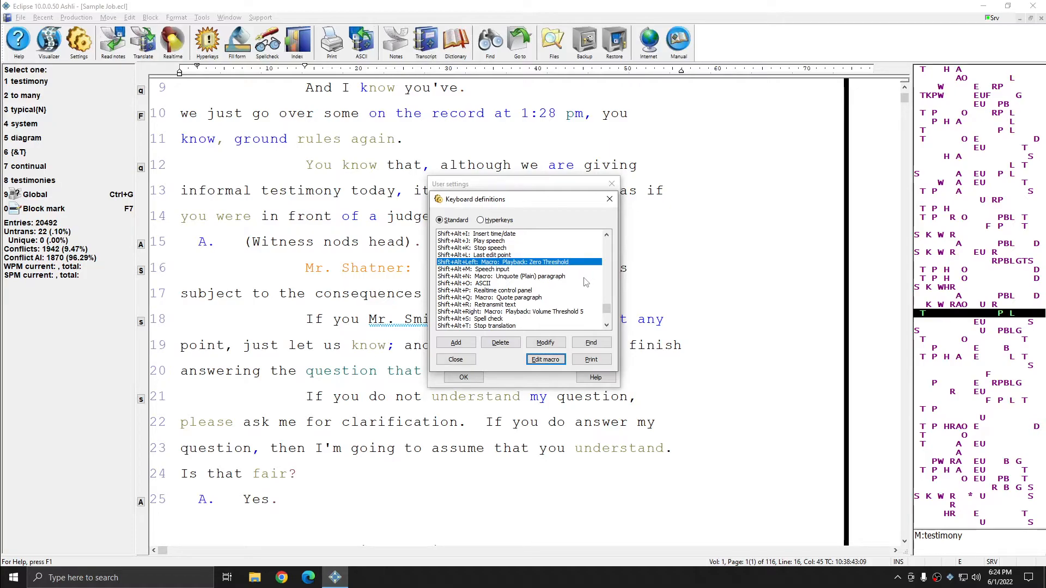
pyautogui.click(452, 344)
pyautogui.click(520, 284)
pyautogui.scroll(-10, 507, 347)
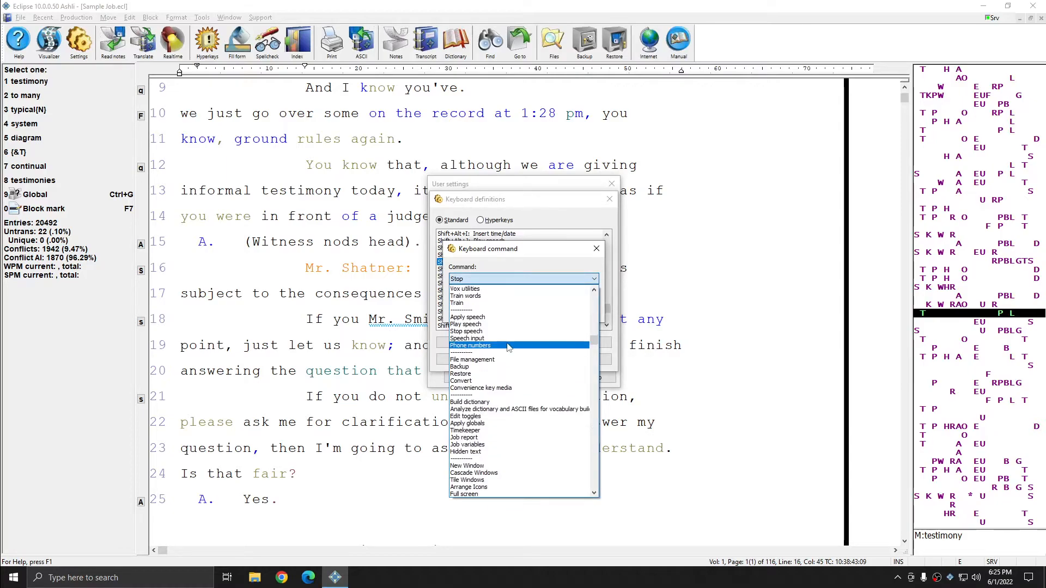
pyautogui.scroll(-7, 509, 347)
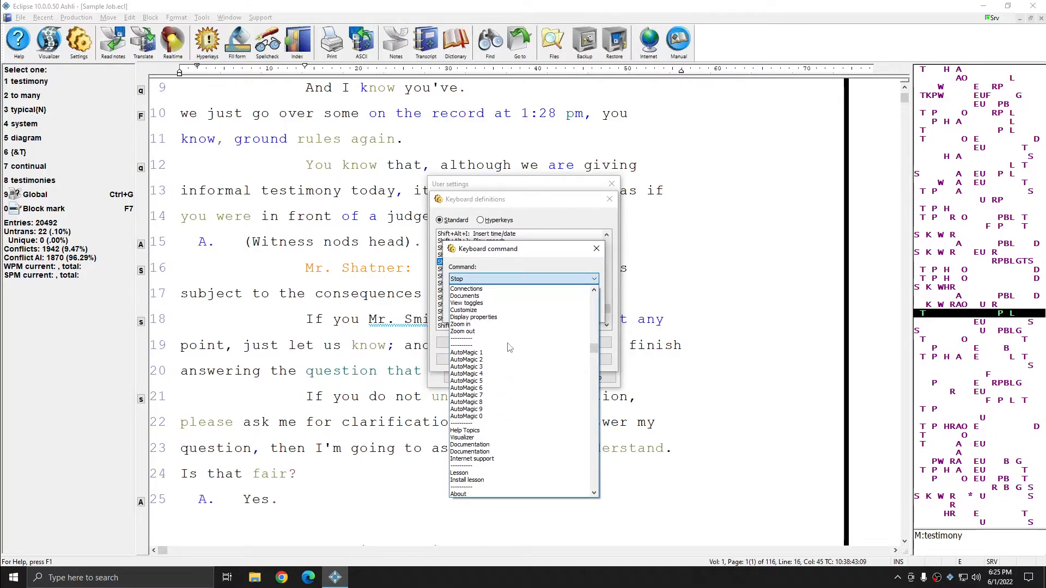
pyautogui.scroll(-15, 512, 352)
pyautogui.scroll(-20, 514, 354)
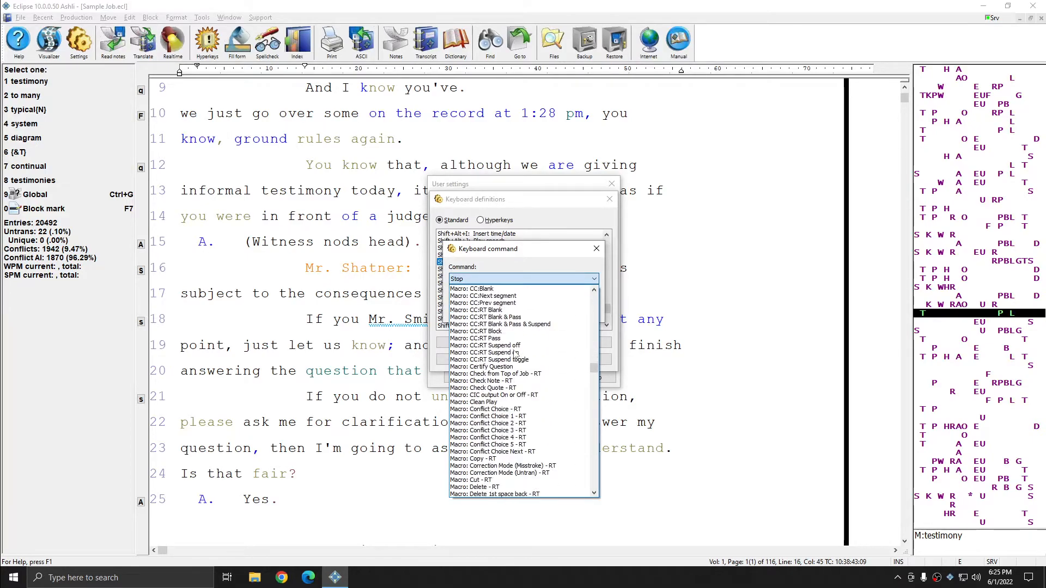
pyautogui.scroll(-5, 517, 365)
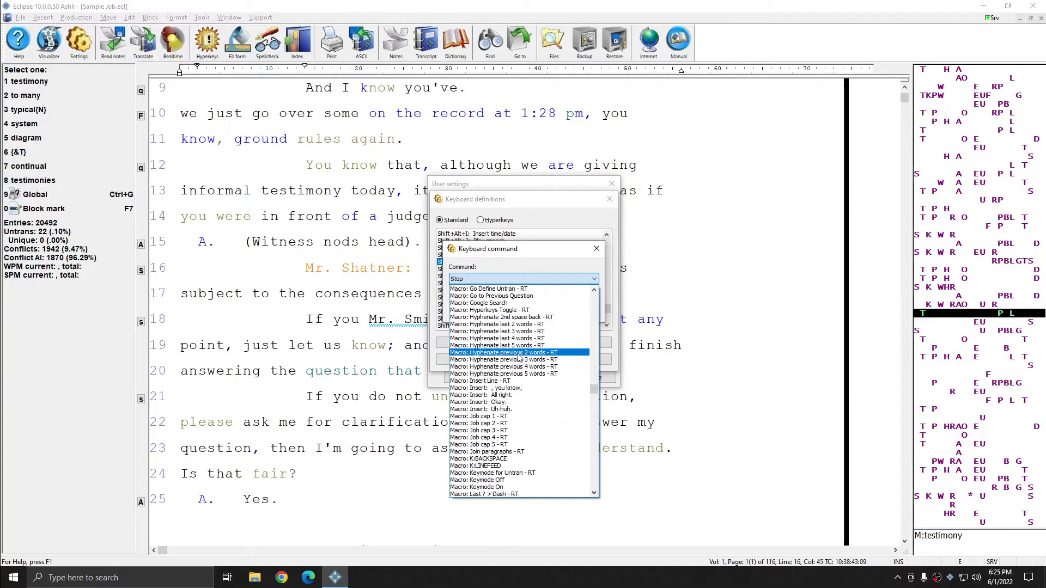
pyautogui.click(495, 388)
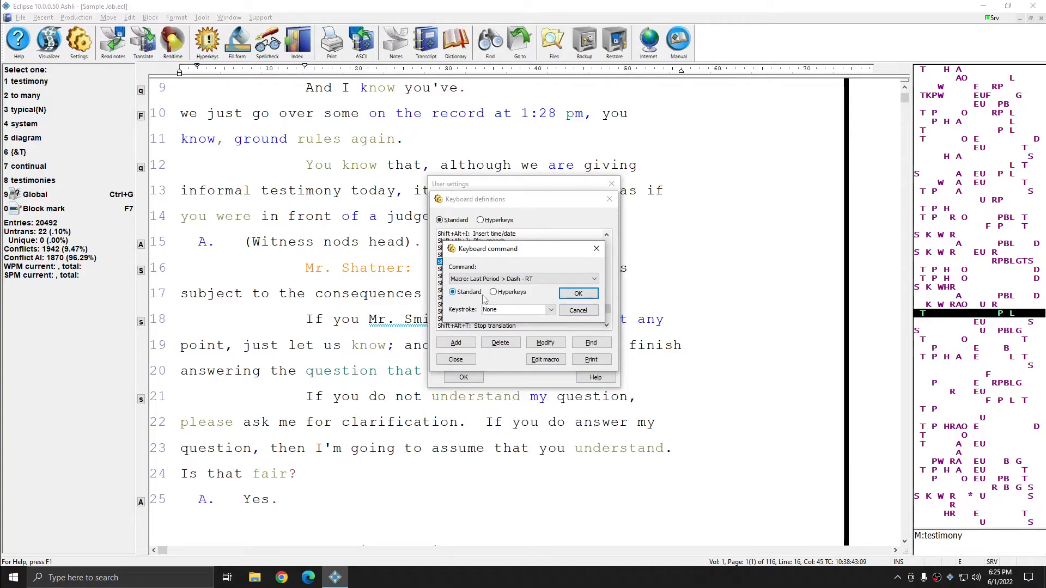
pyautogui.hotkey('ctrl', 'shift', 'alt', 'x')
pyautogui.press('BackSpace')
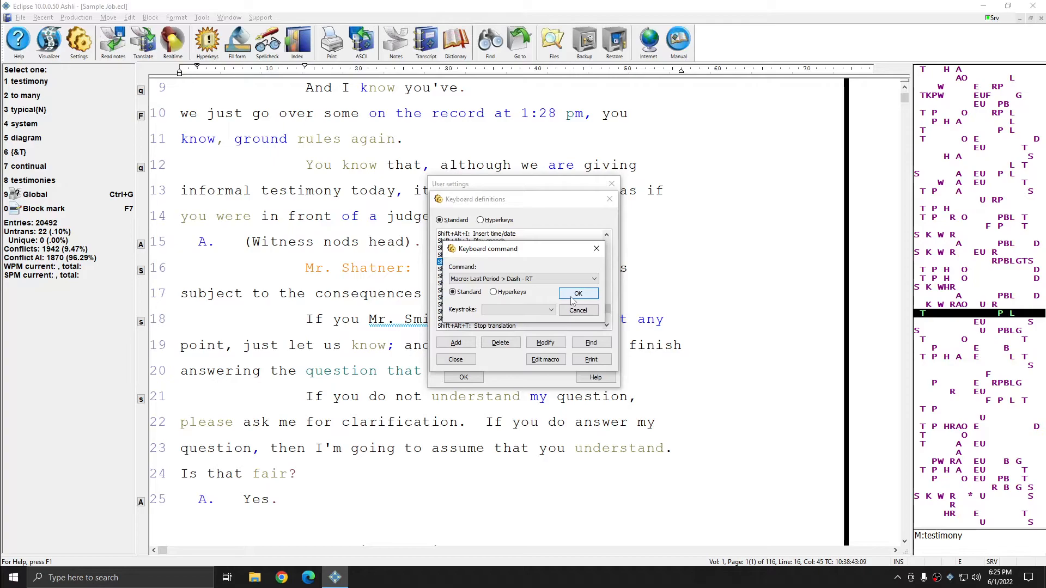
pyautogui.click(576, 295)
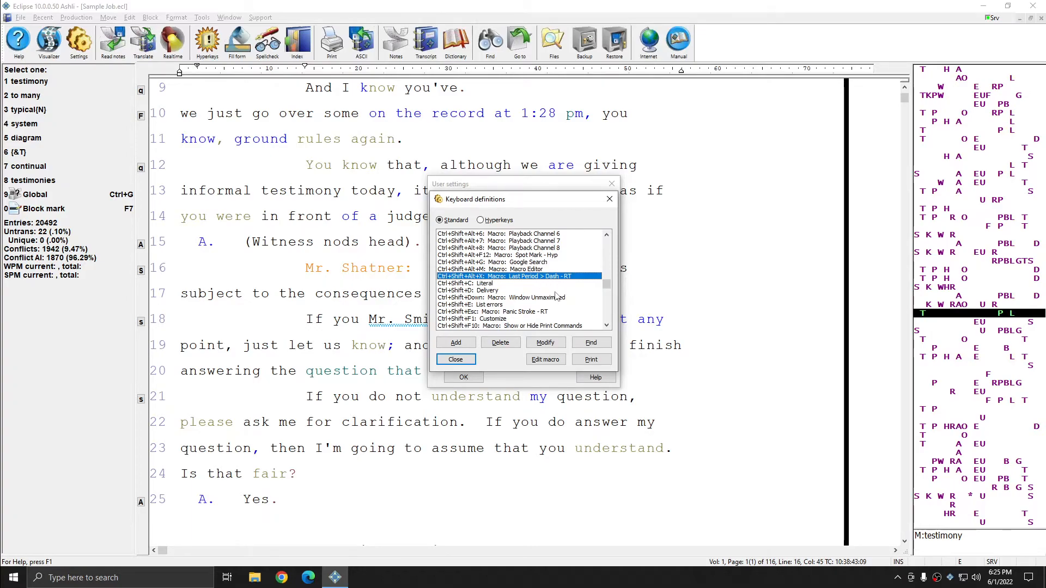
# View the {CC Excise:5 fifth word} macro from the user's macro list in the macro editor, and close both without changes
pyautogui.click(610, 199)
pyautogui.click(503, 226)
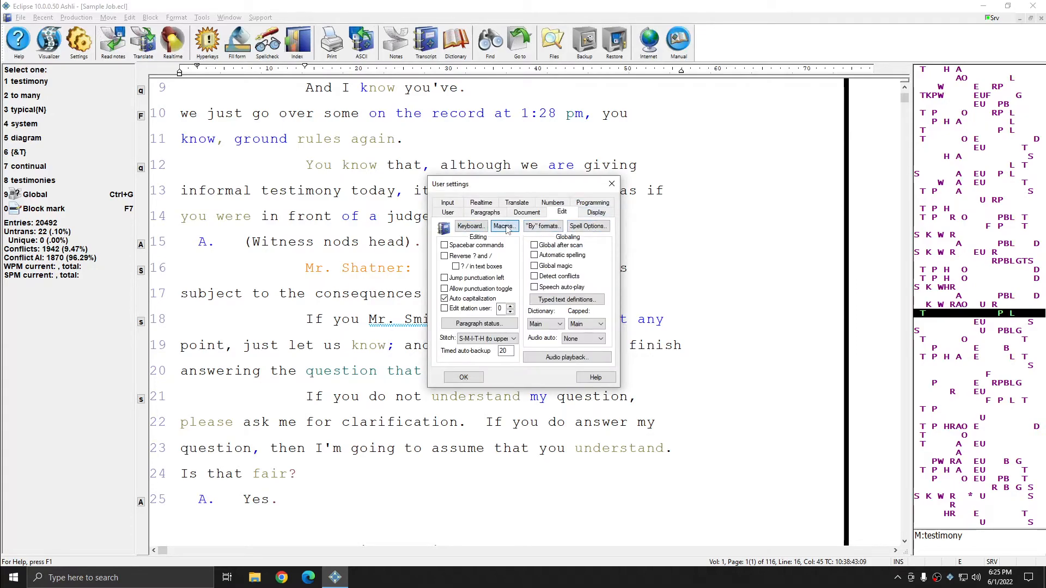
pyautogui.click(500, 311)
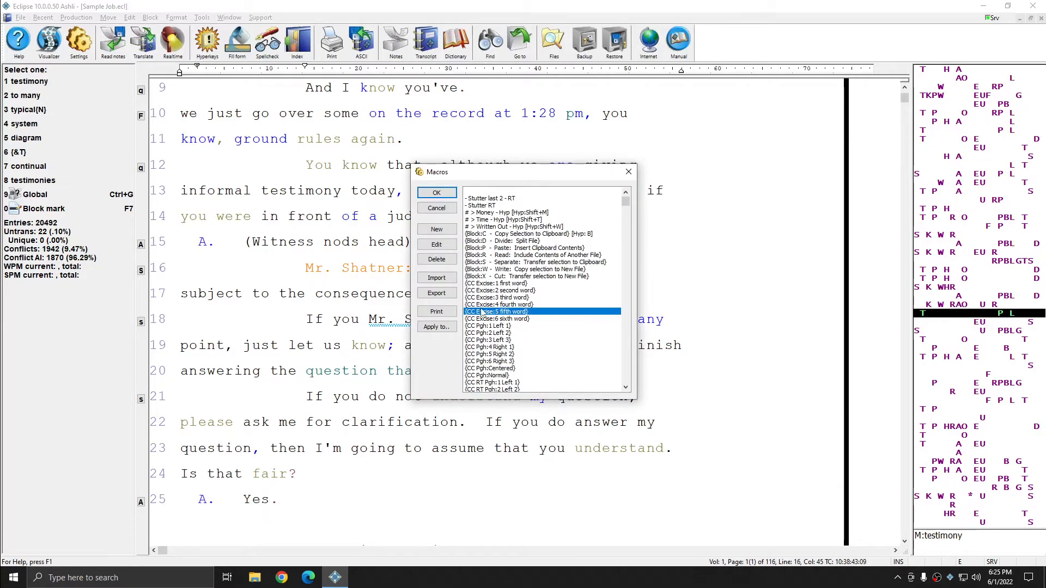
pyautogui.click(431, 250)
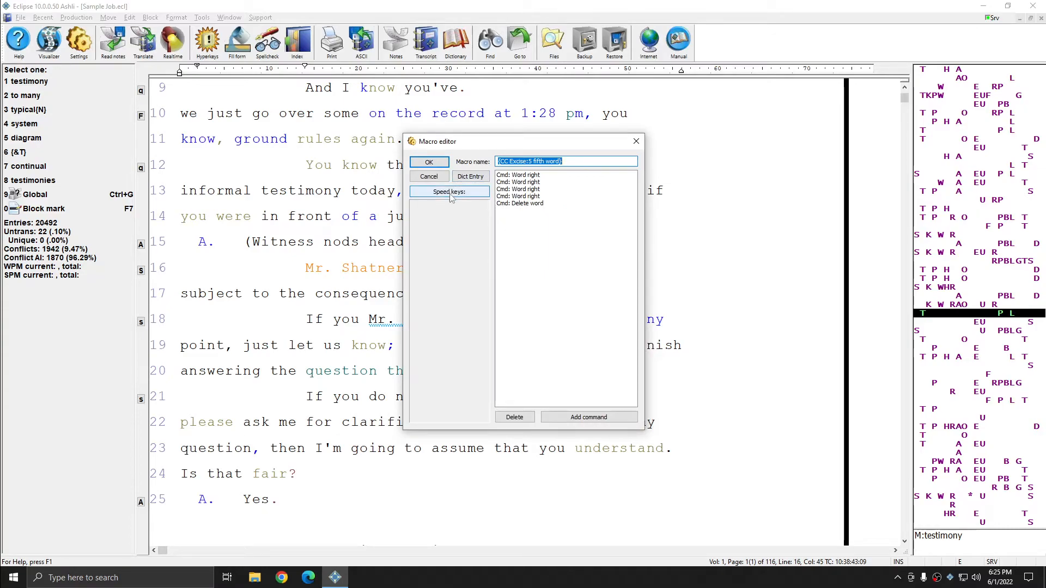
pyautogui.click(636, 141)
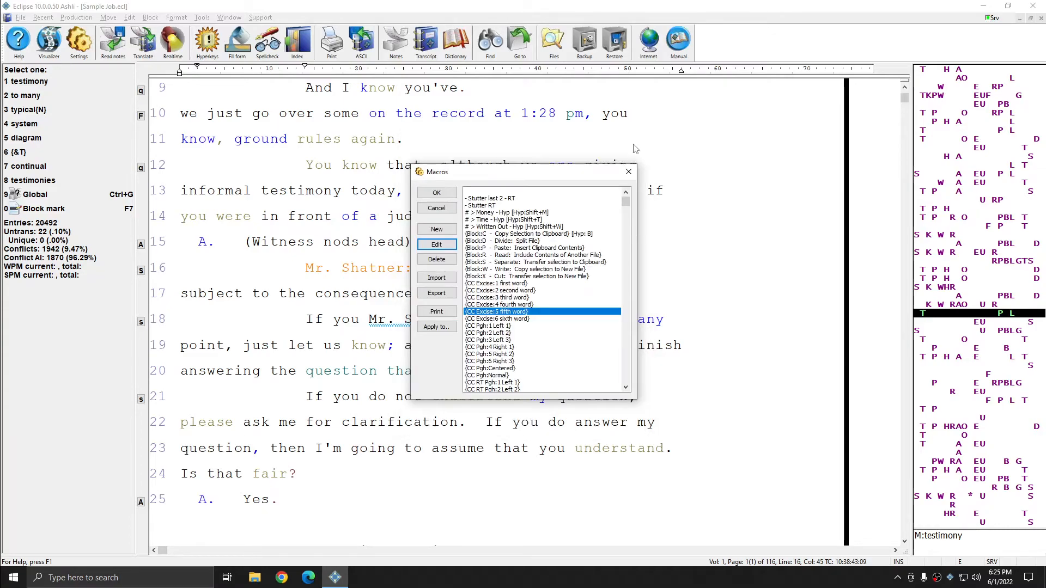
pyautogui.click(628, 173)
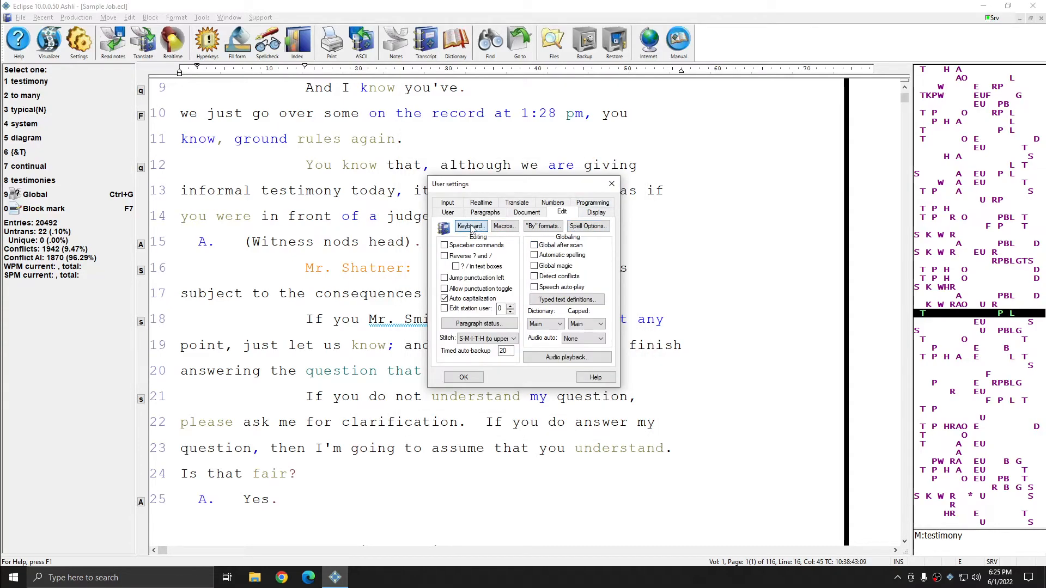
# Bring up the keyboard definitions from the edit settings again, and close them along with the user settings
pyautogui.click(472, 228)
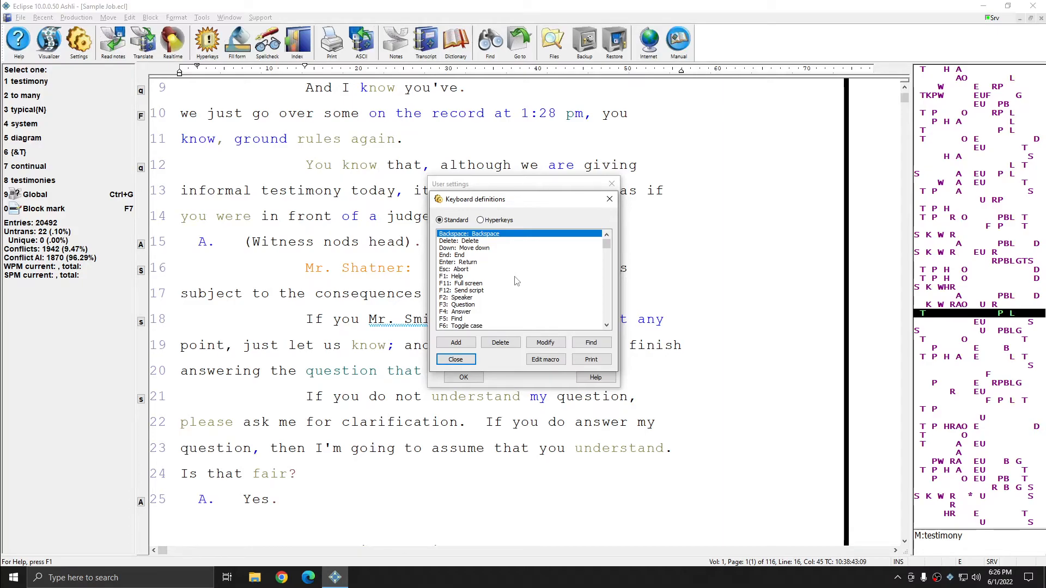
pyautogui.click(609, 200)
pyautogui.click(612, 184)
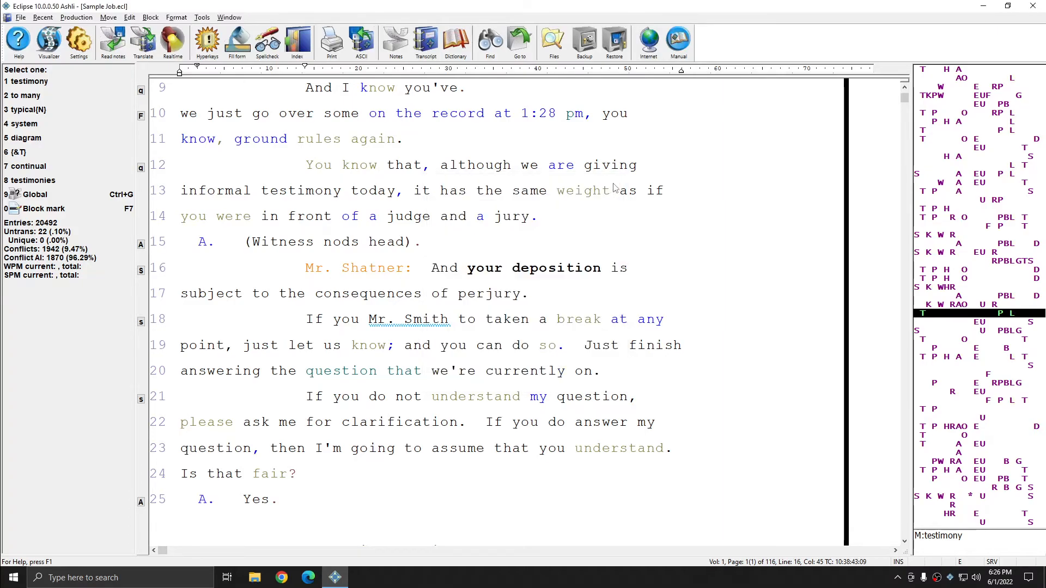